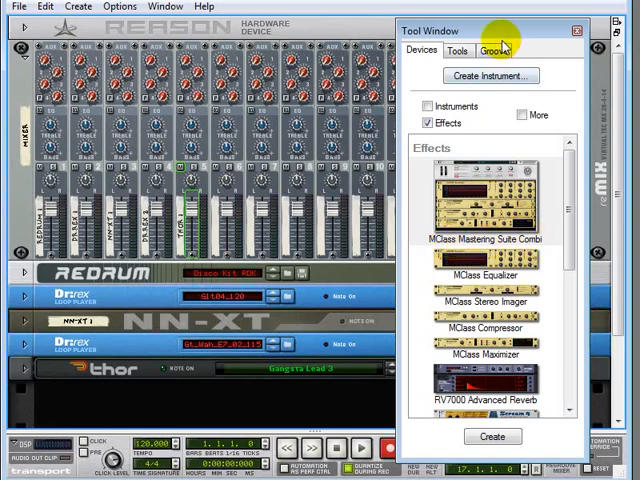
Hide the Tool Window and start the song playing from the transport bar
key(F8)
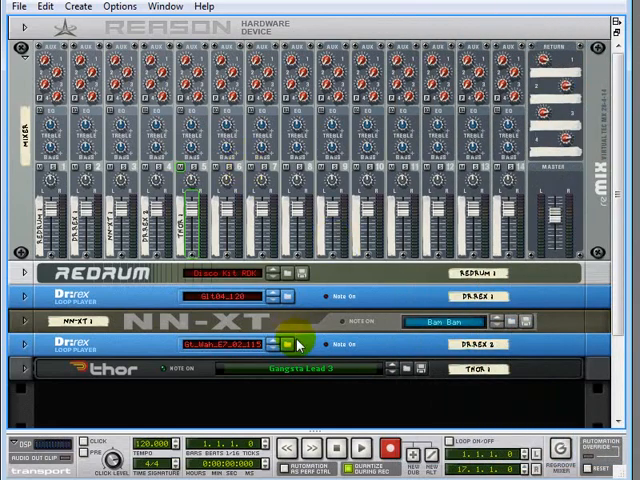
click(360, 450)
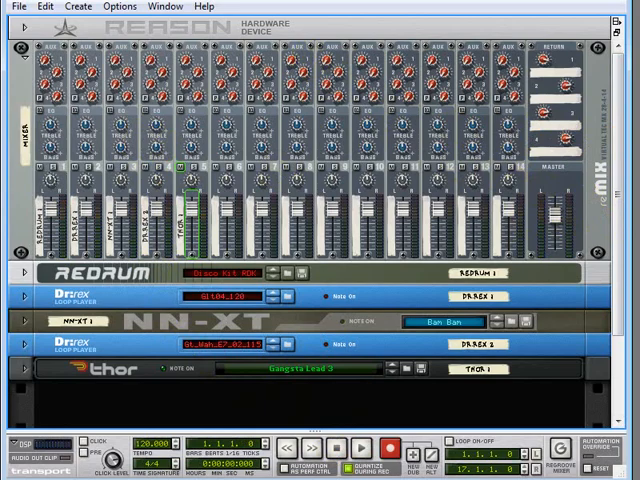
Drag the MClass Mastering Suite Combi from the Effects list to sit above the mixer
key(F8)
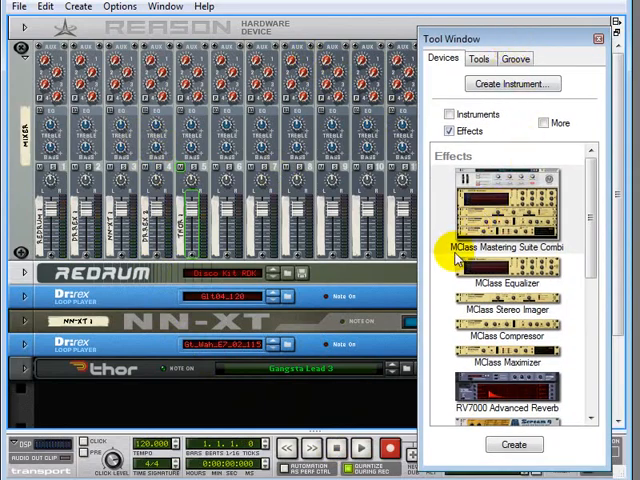
mouse_move(497, 217)
mouse_down()
mouse_move(490, 220)
mouse_move(207, 66)
mouse_up()
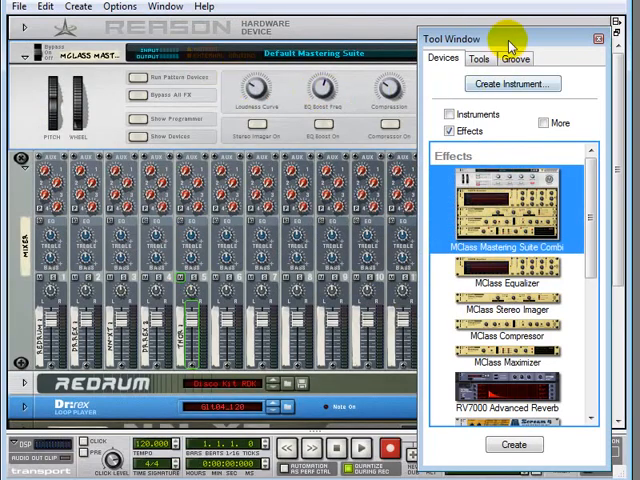
key(F8)
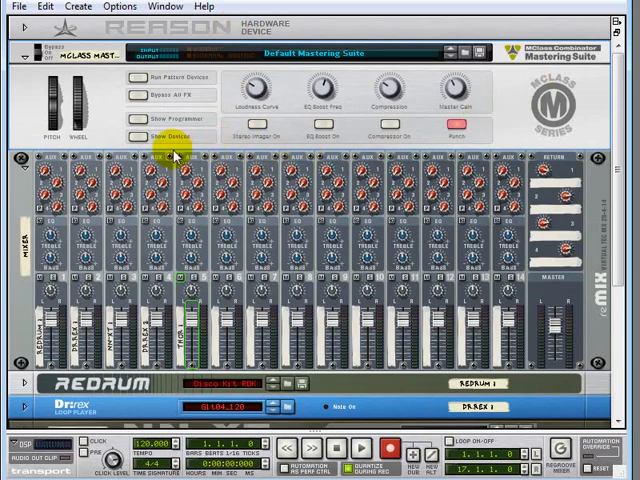
click(137, 138)
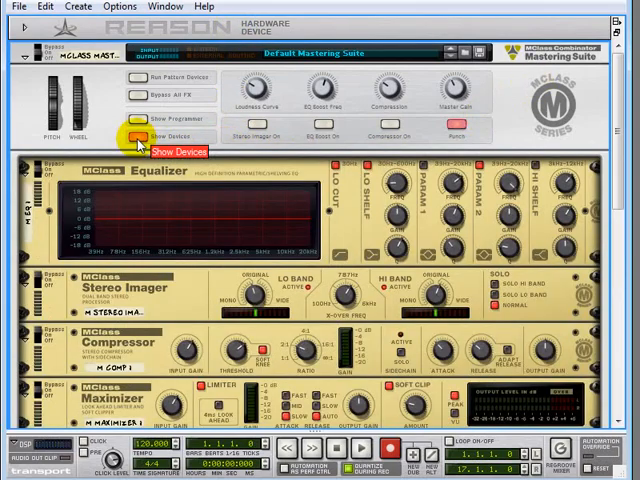
click(137, 138)
click(137, 138)
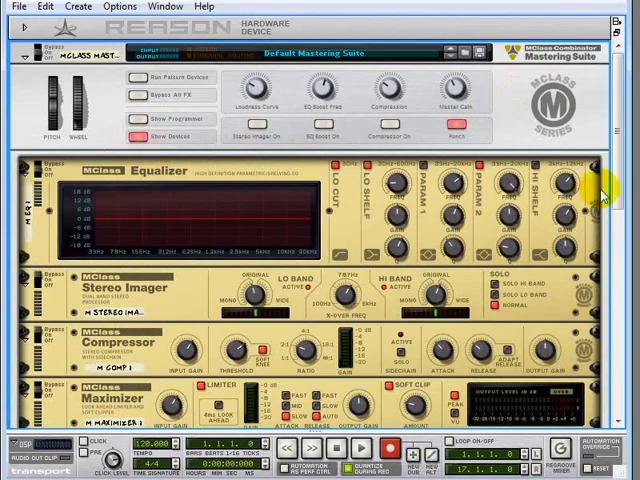
drag(621, 179, 628, 222)
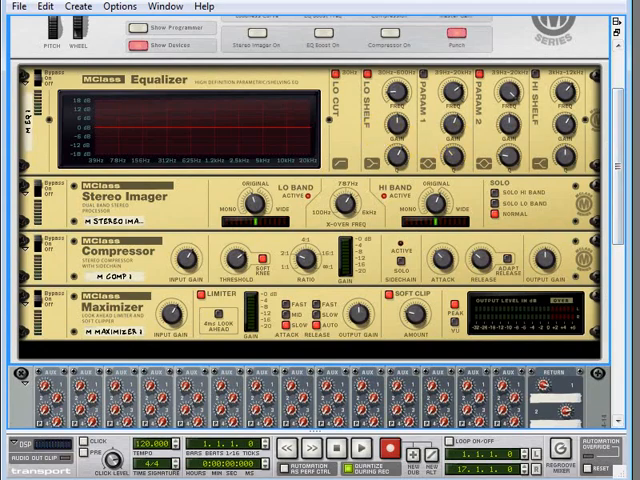
key(F8)
drag(607, 47, 490, 20)
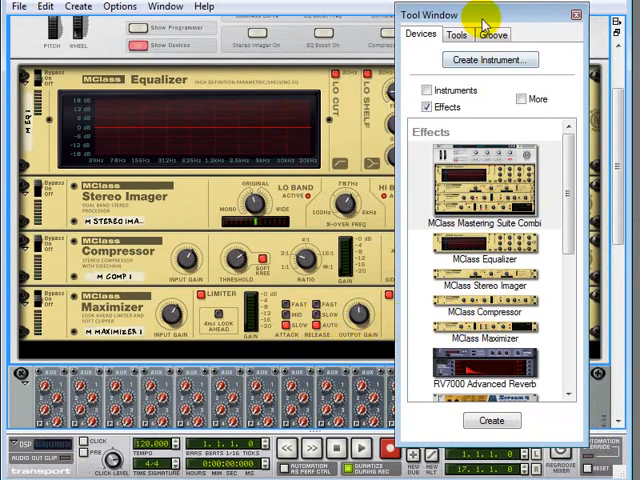
key(F8)
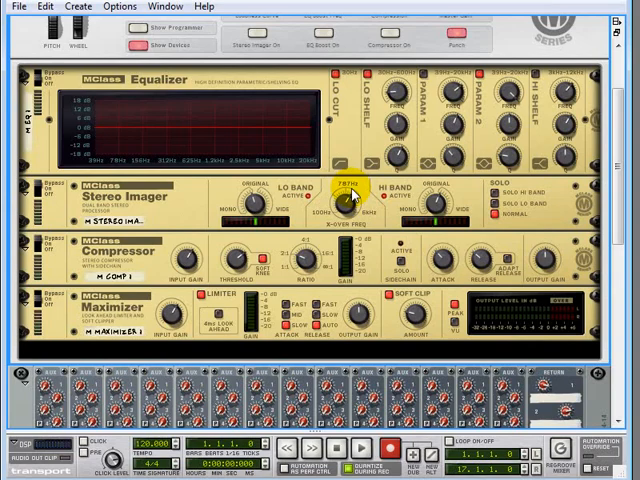
drag(611, 214, 621, 171)
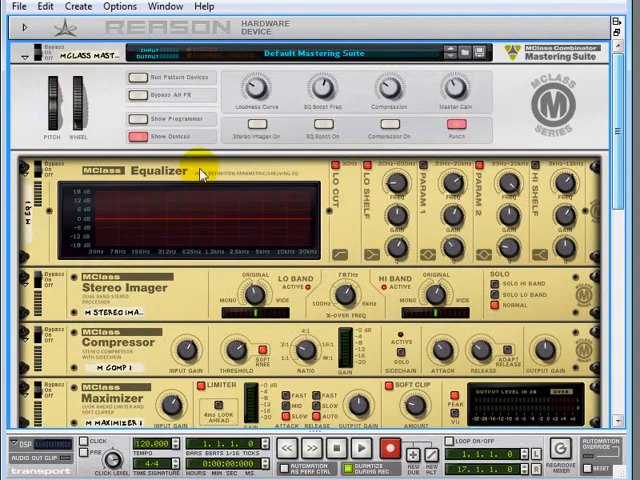
click(137, 136)
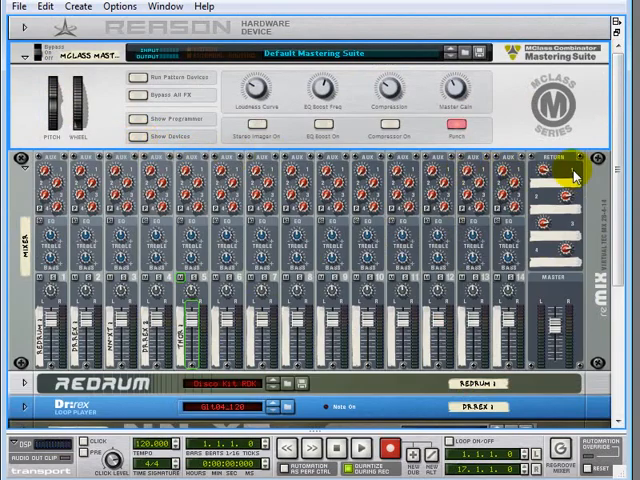
Peek at the Combinator's patch browser, cancel it, and start the song playing
click(464, 55)
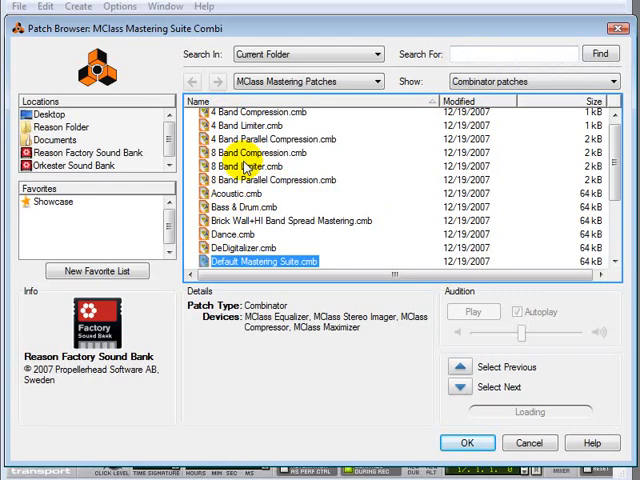
click(617, 28)
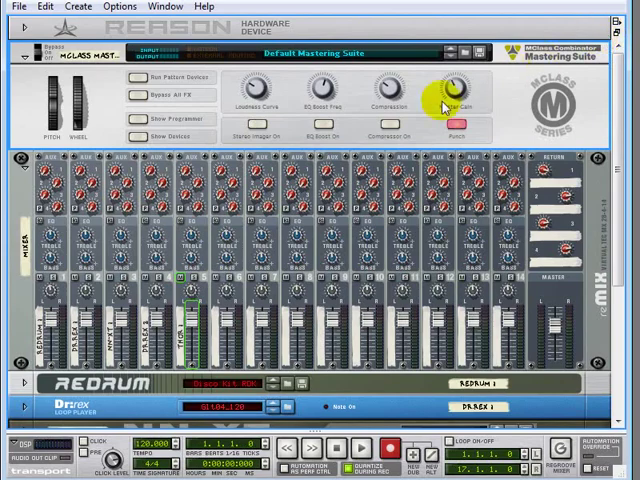
click(360, 452)
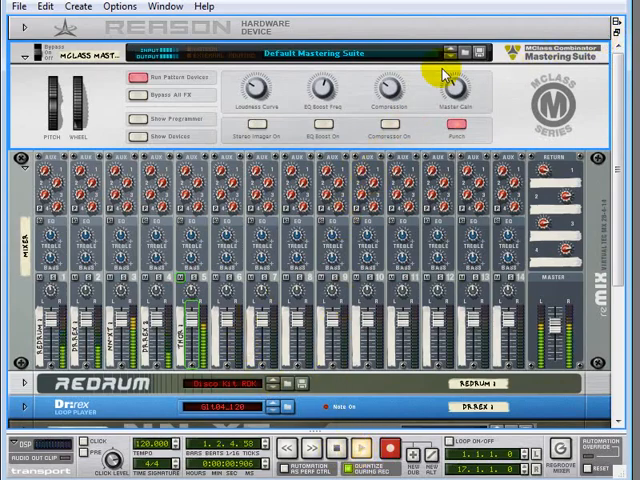
Reopen the patch browser and audition the 8 Band Parallel Compression patch
click(486, 52)
click(214, 180)
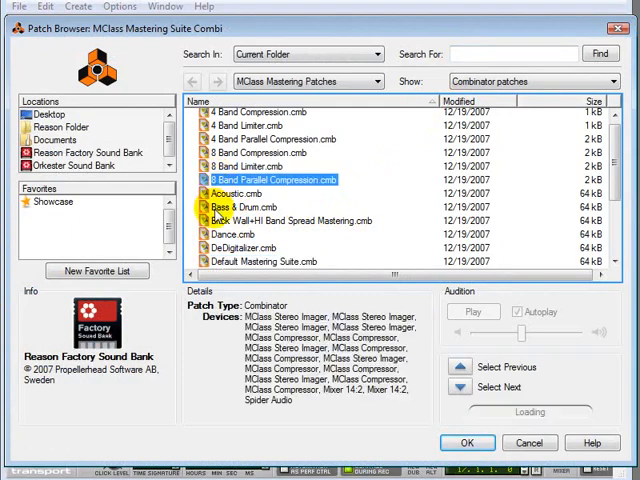
Audition Bass & Drum and Dance patches, then load Dance.cmb into the Mastering Suite
click(212, 207)
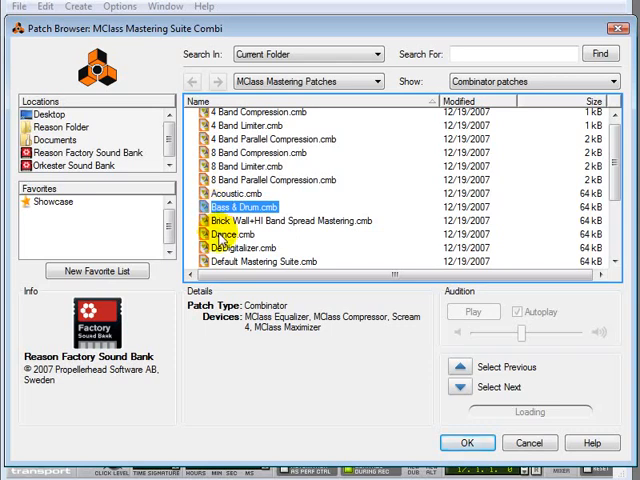
click(213, 236)
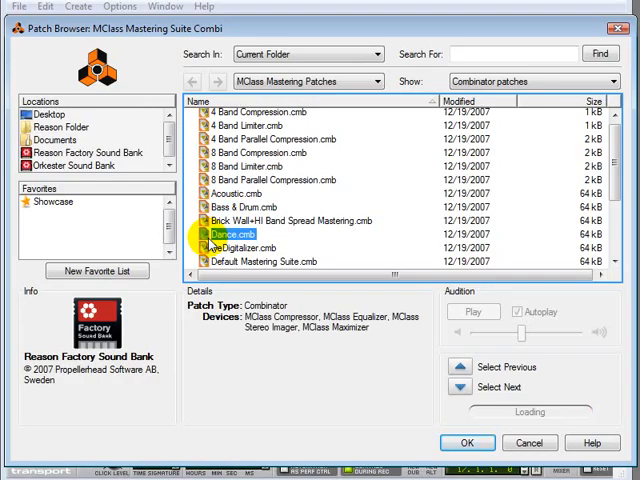
click(474, 445)
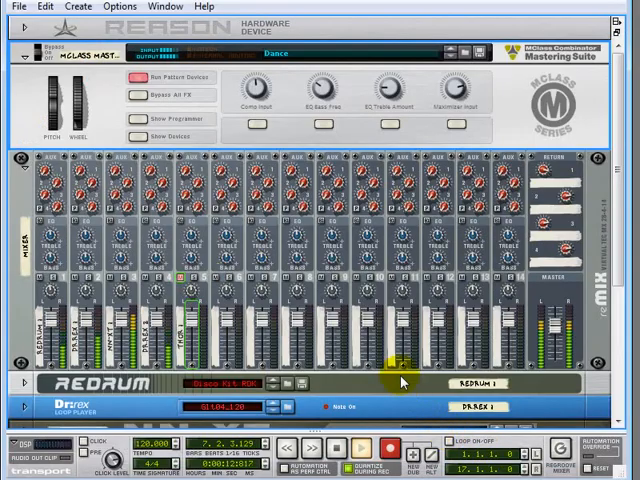